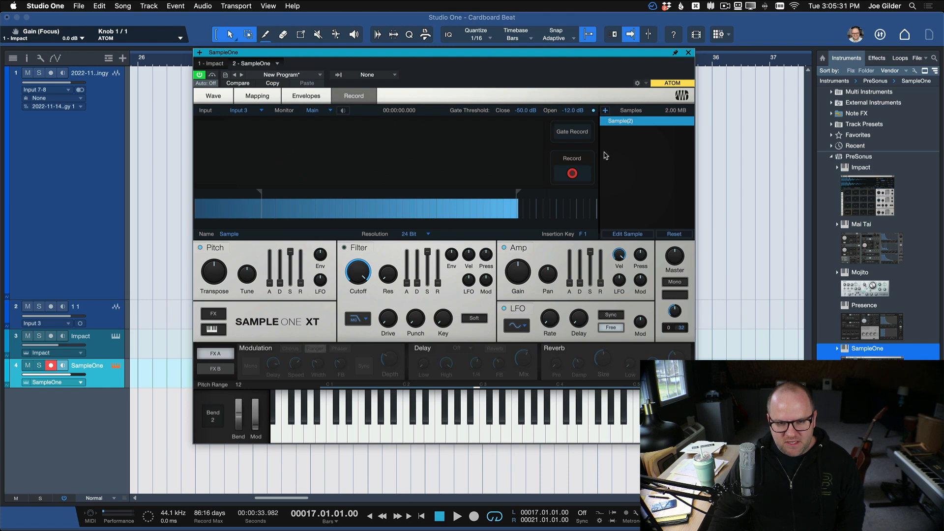
Record a new sample about 1.5 s long from Input 3 in SampleOne and display its waveform.
click(578, 174)
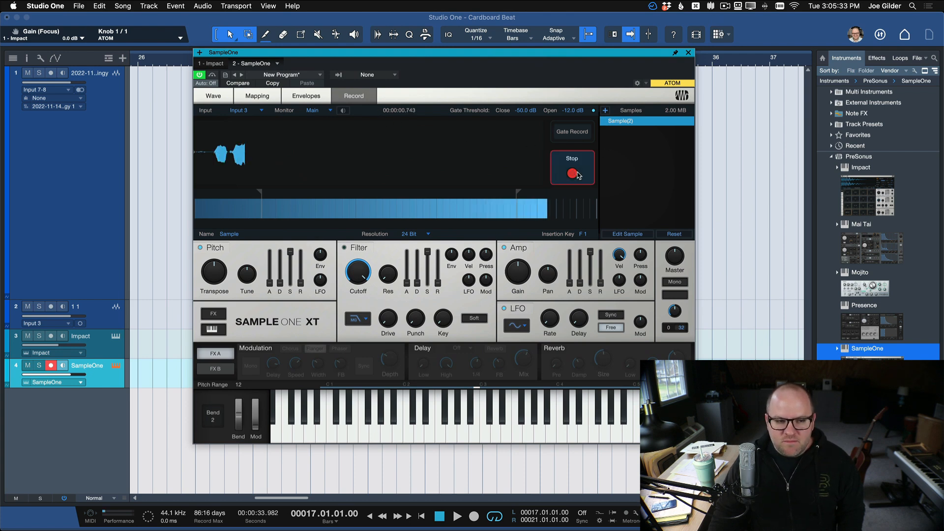
click(572, 175)
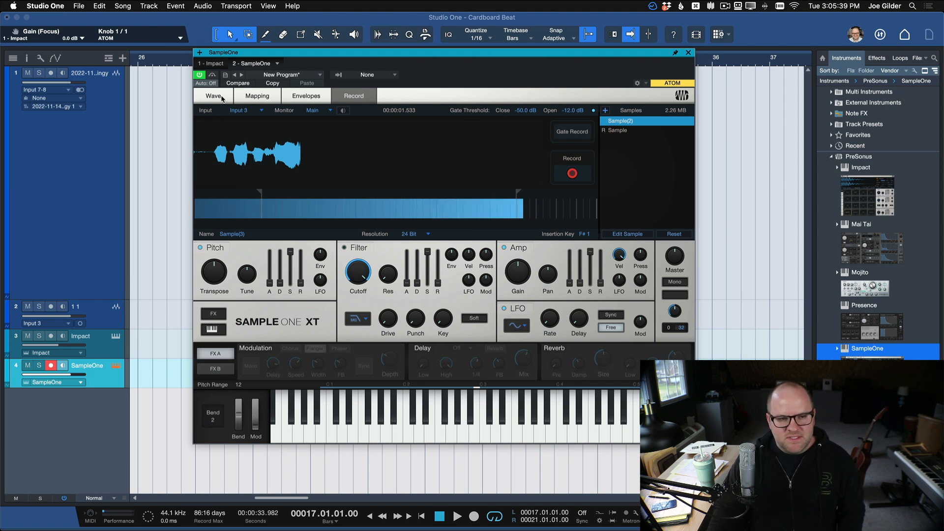
click(639, 131)
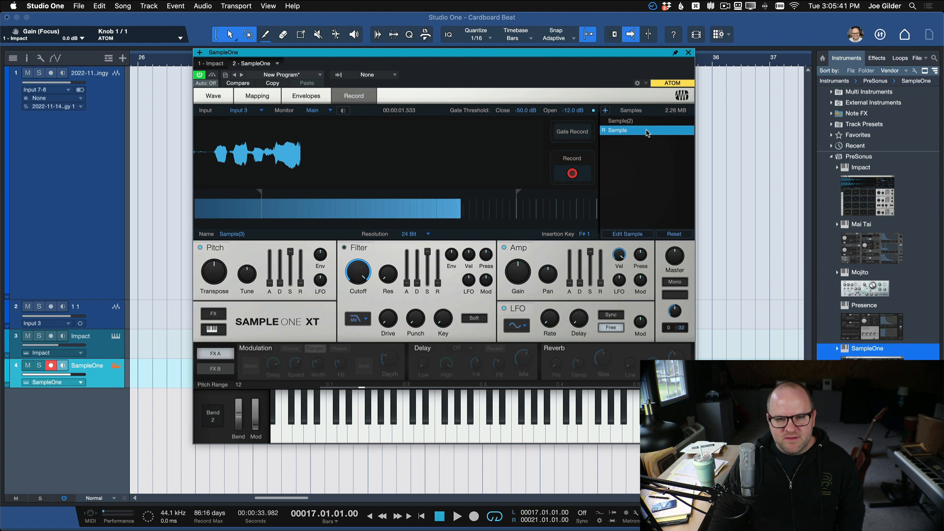
click(227, 99)
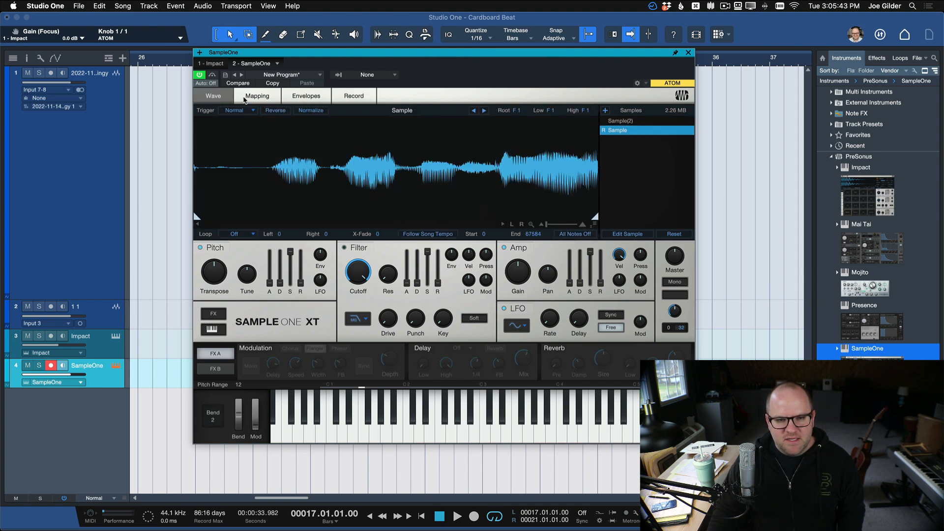
Select Sample(2), audition it on SampleOne's keyboard and close the instrument window.
click(641, 122)
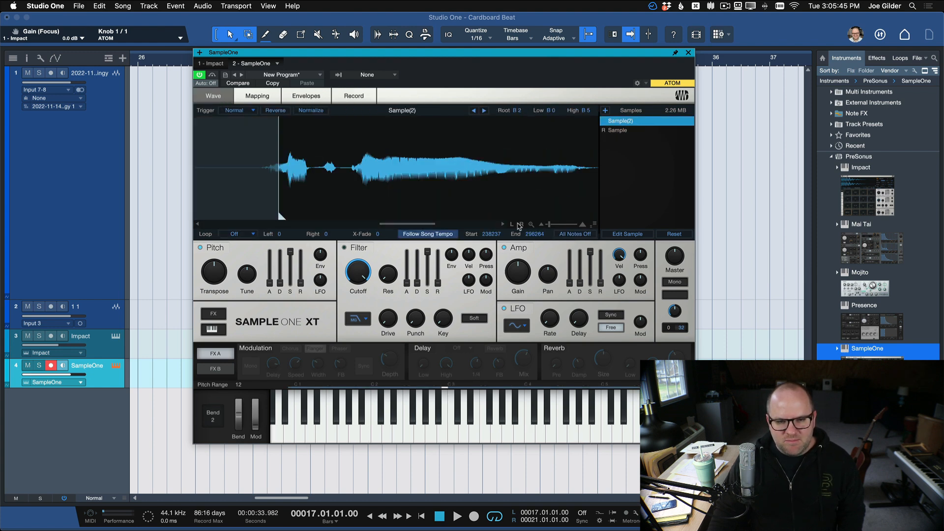
click(443, 424)
click(444, 424)
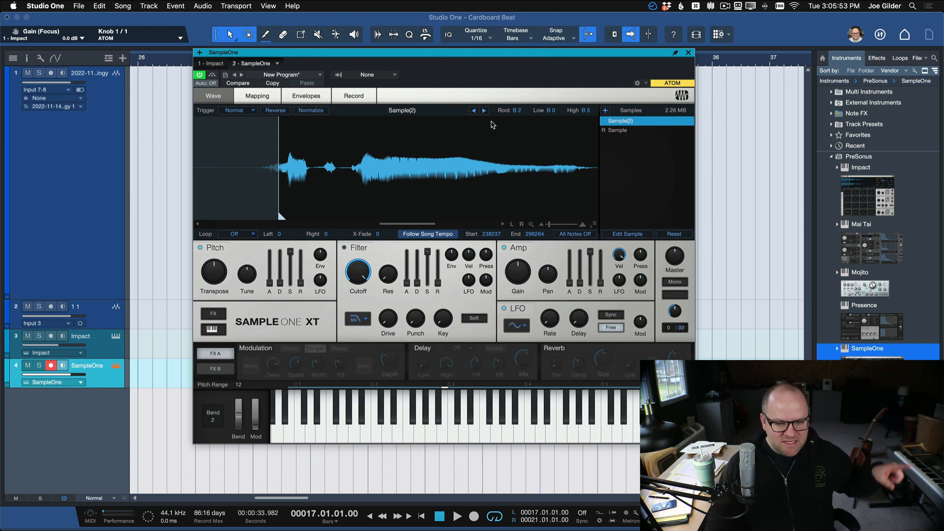
click(446, 439)
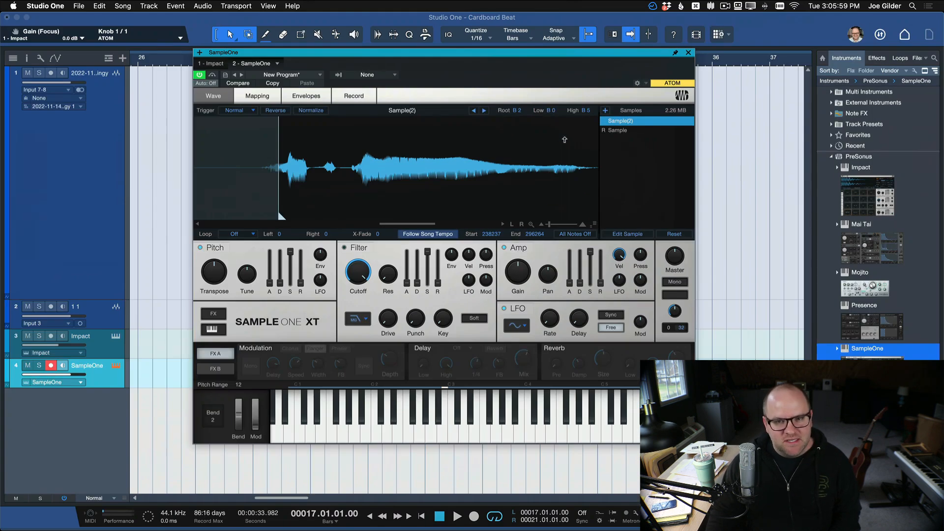
click(688, 52)
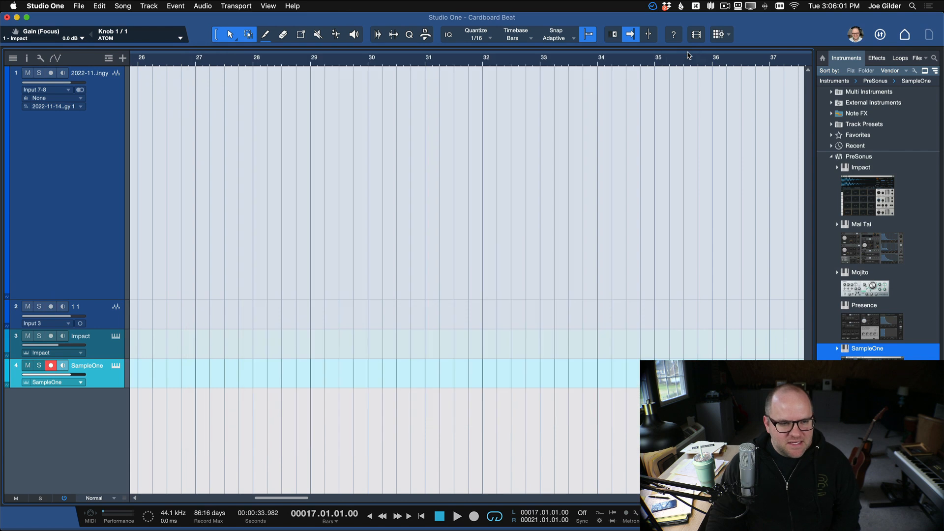
Mute the SampleOne track and play the Impact track's drum pattern from bar 17.
scroll(217, 340, left, 15)
scroll(217, 340, right, 10)
scroll(217, 340, left, 10)
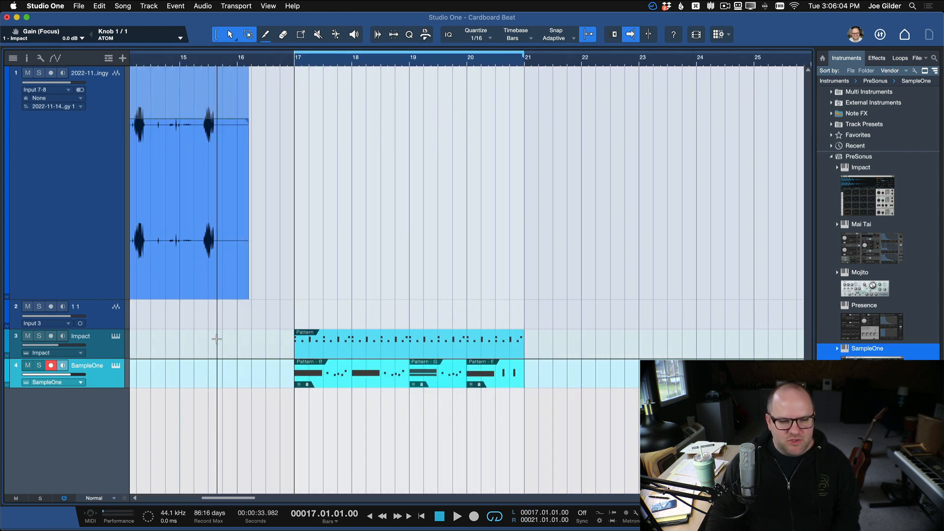
click(112, 346)
click(30, 365)
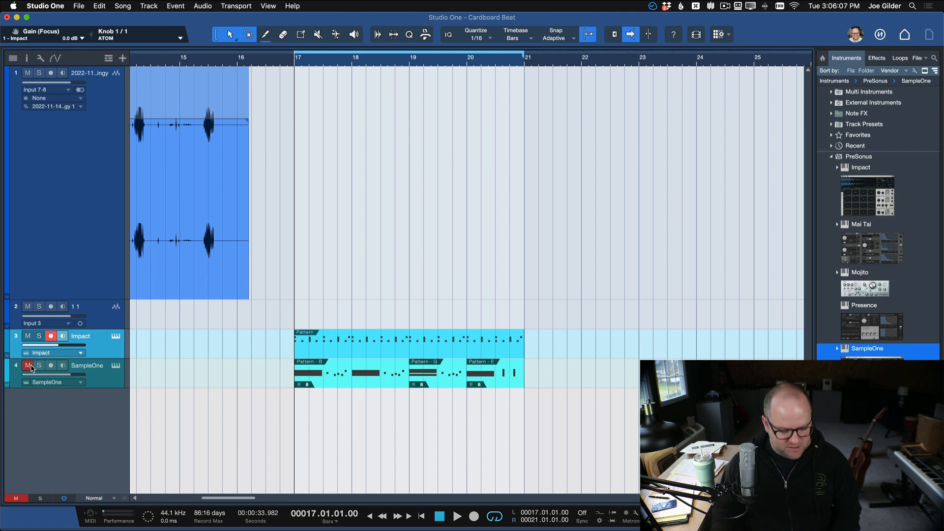
key(space)
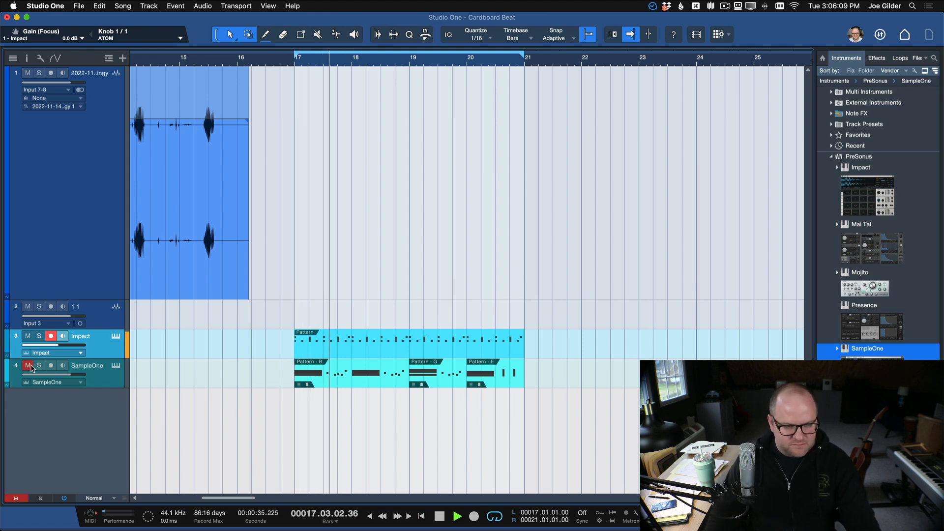
Check the Impact XT pads during playback, and unmute the SampleOne track once playback is stopped.
click(115, 337)
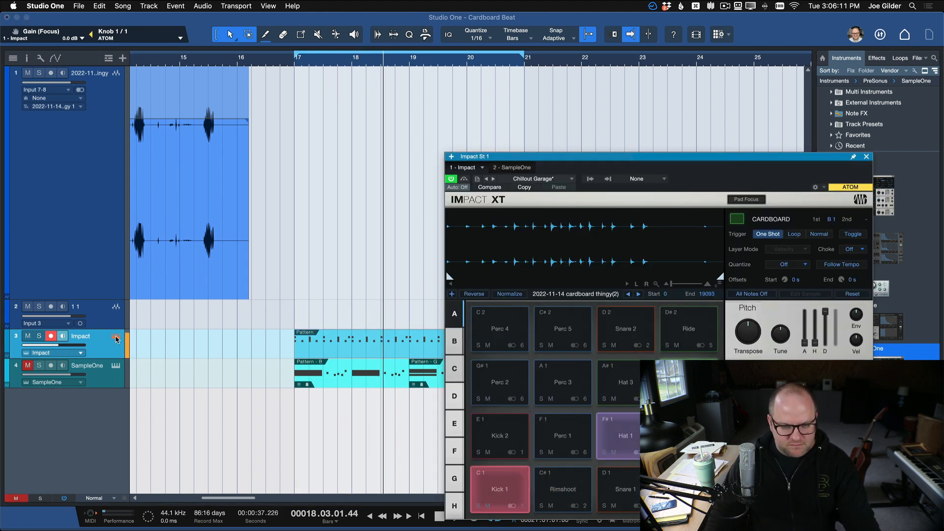
key(space)
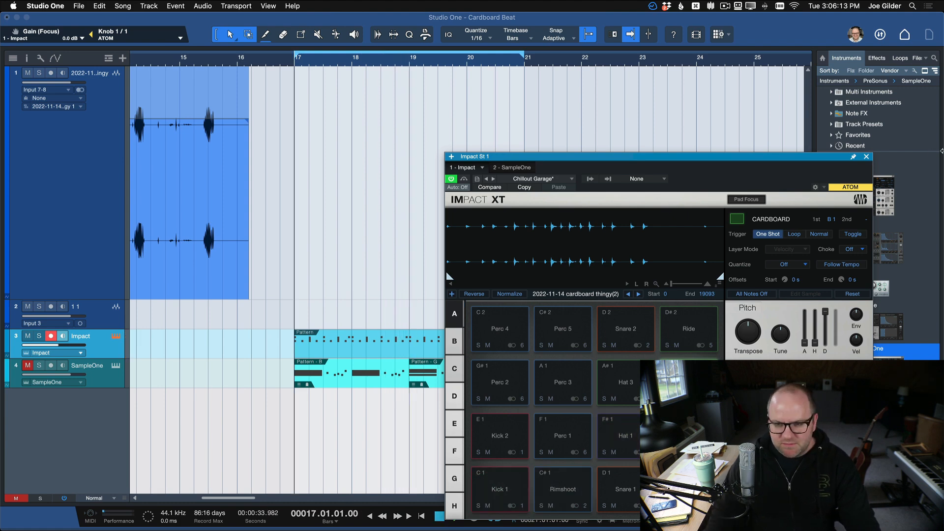
click(868, 157)
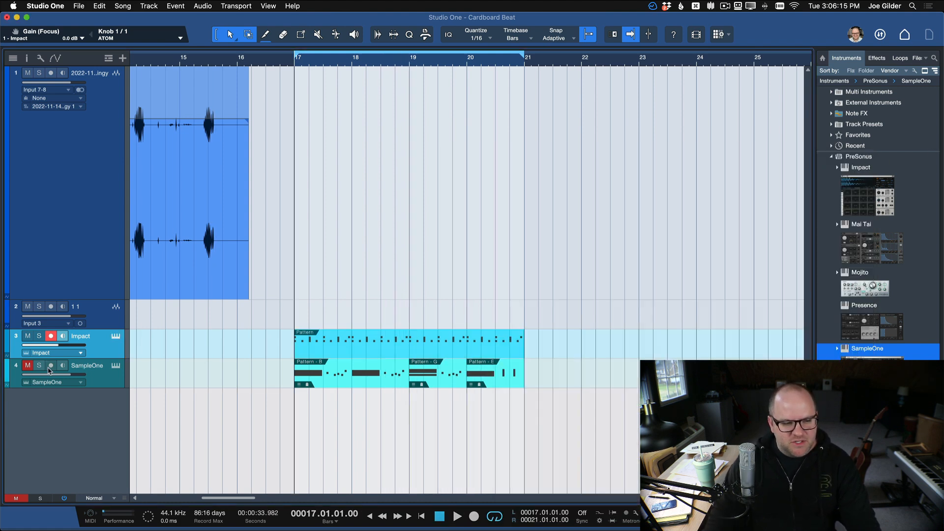
click(28, 367)
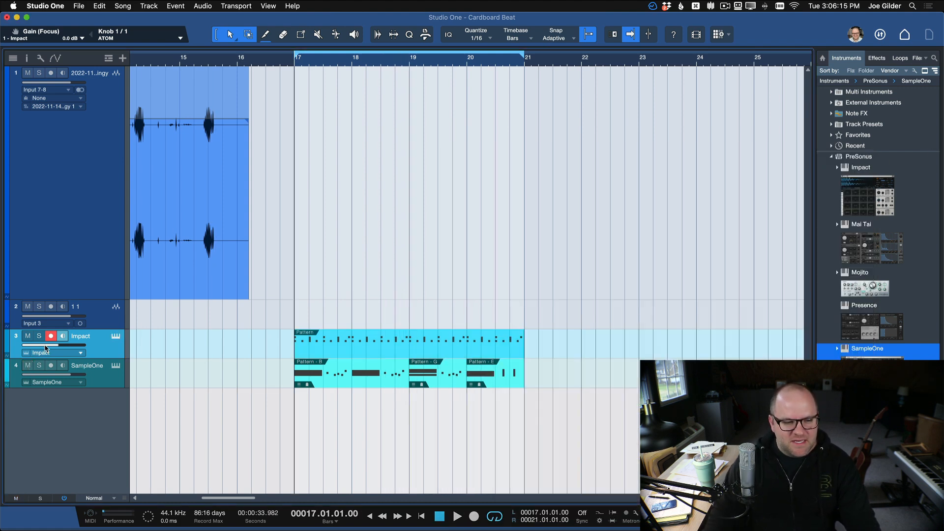
Open the first SampleOne pattern for editing and compare its variations B, G and E, ending on B.
click(89, 369)
double_click(343, 378)
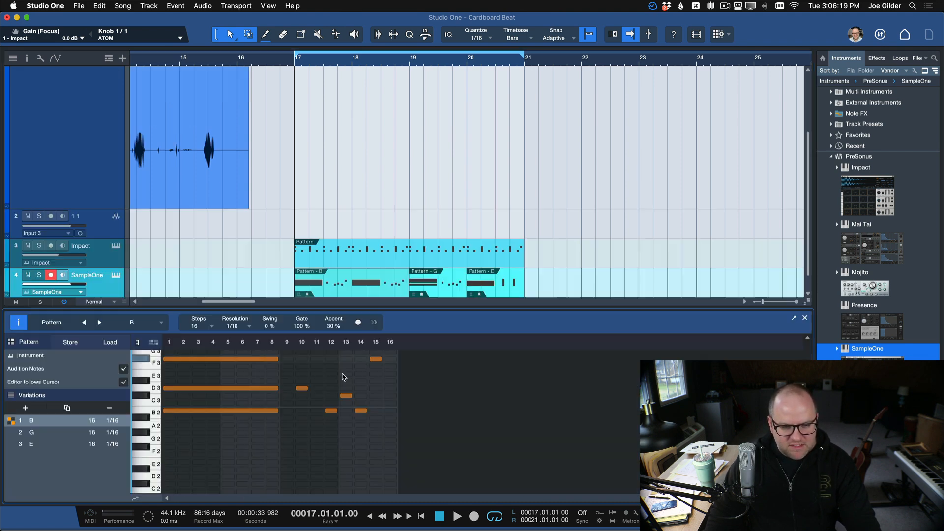
click(44, 435)
click(43, 443)
click(43, 432)
click(43, 421)
click(43, 432)
click(43, 444)
click(43, 433)
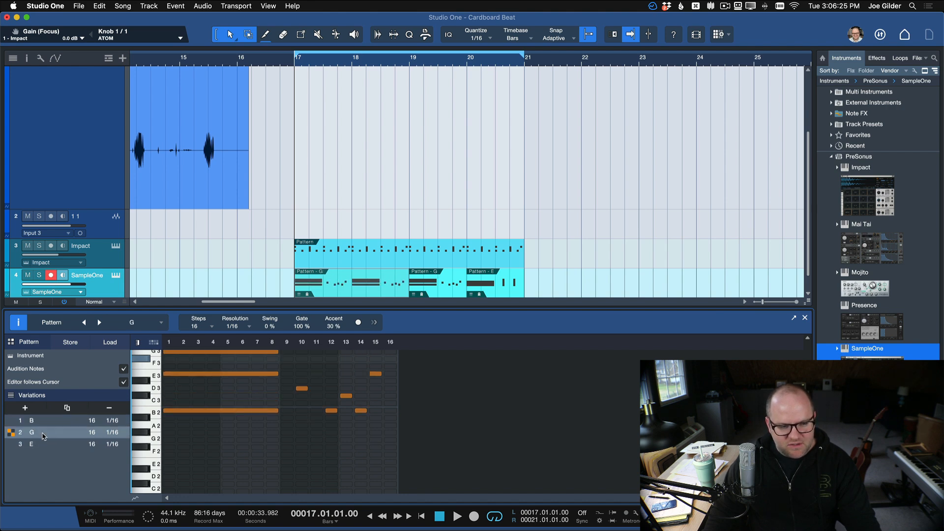
click(43, 421)
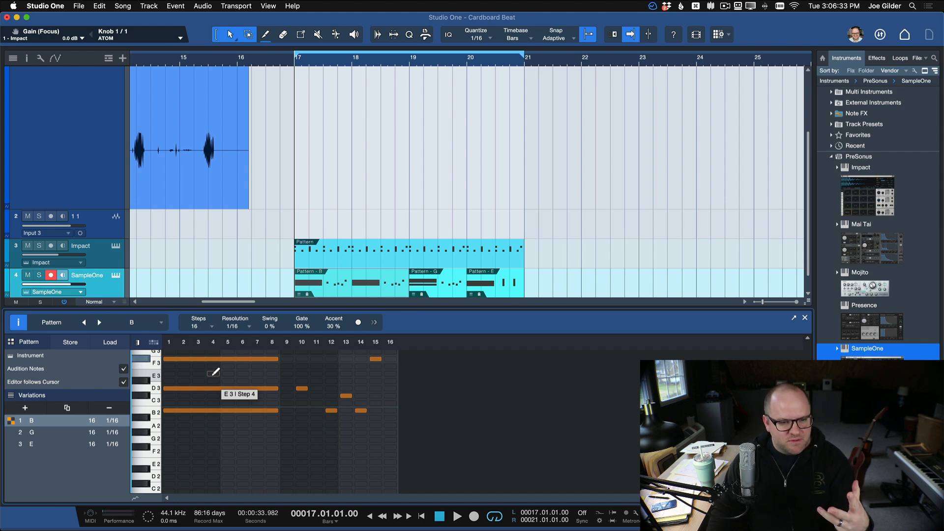
Play the full beat from bar 17 with the Impact and SampleOne tracks together.
scroll(302, 257, down, 2)
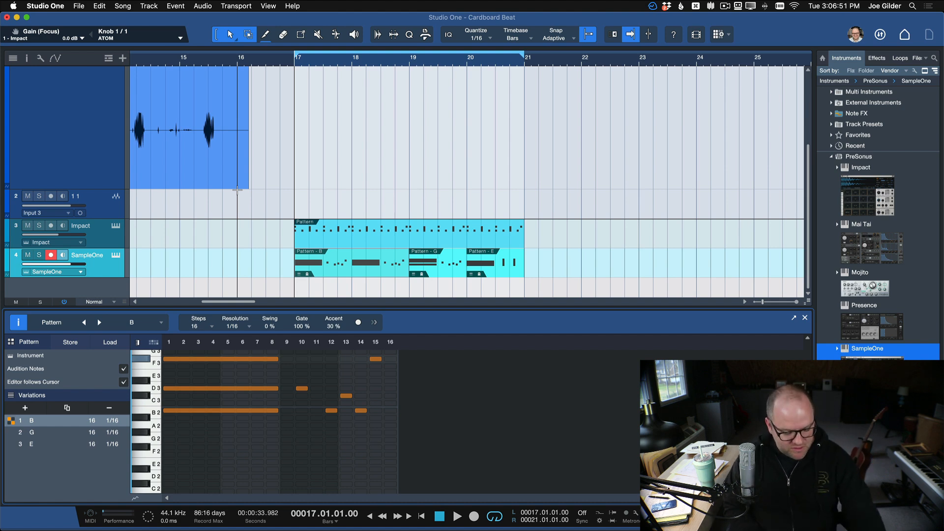
key(space)
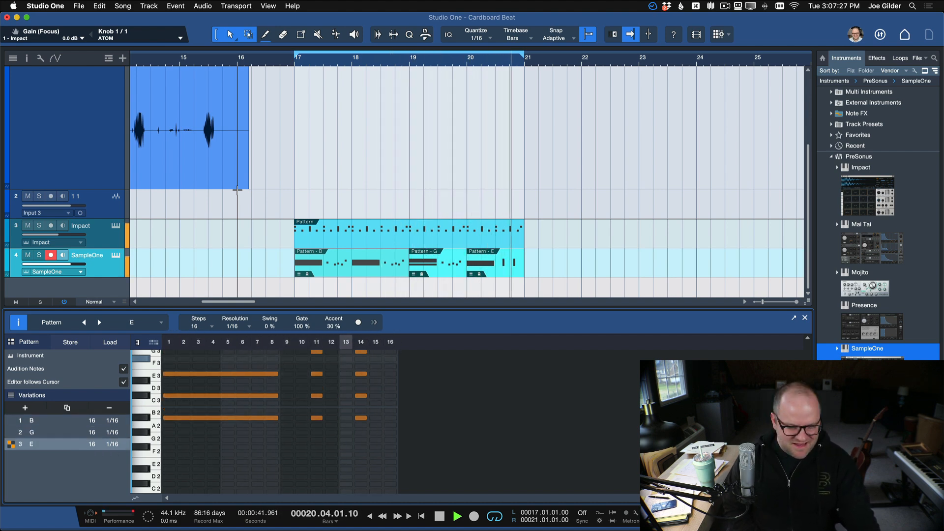
key(space)
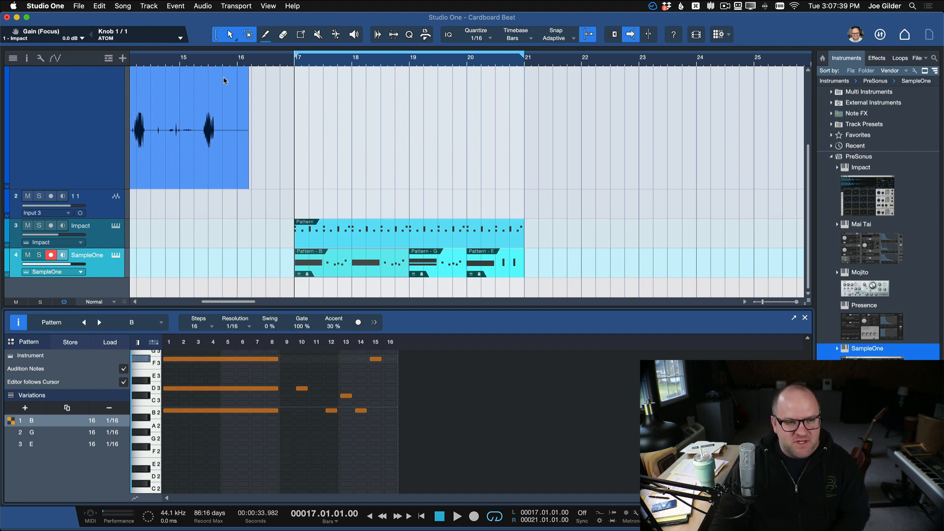
Play the last sound of the cardboard audio recording on track 1, starting from 15.02.03.
scroll(195, 75, up, 3)
click(217, 117)
scroll(217, 117, up, 4)
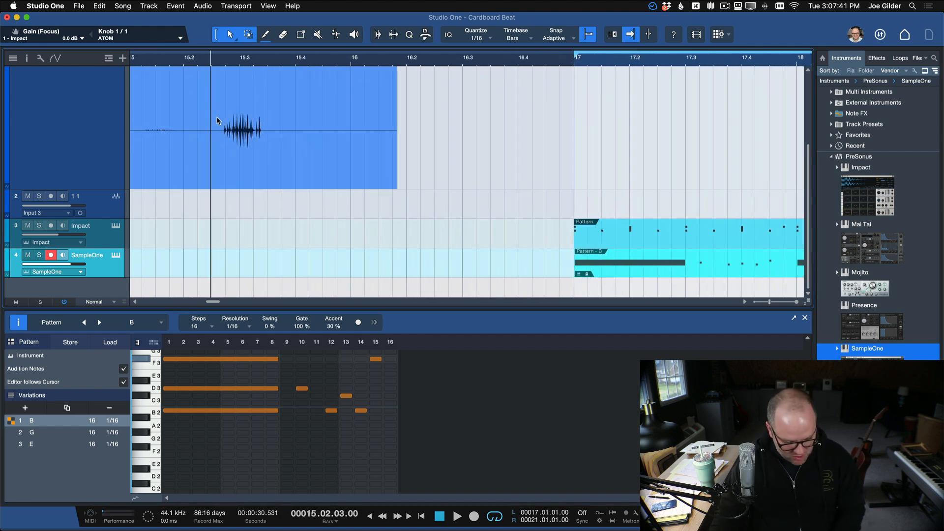
key(space)
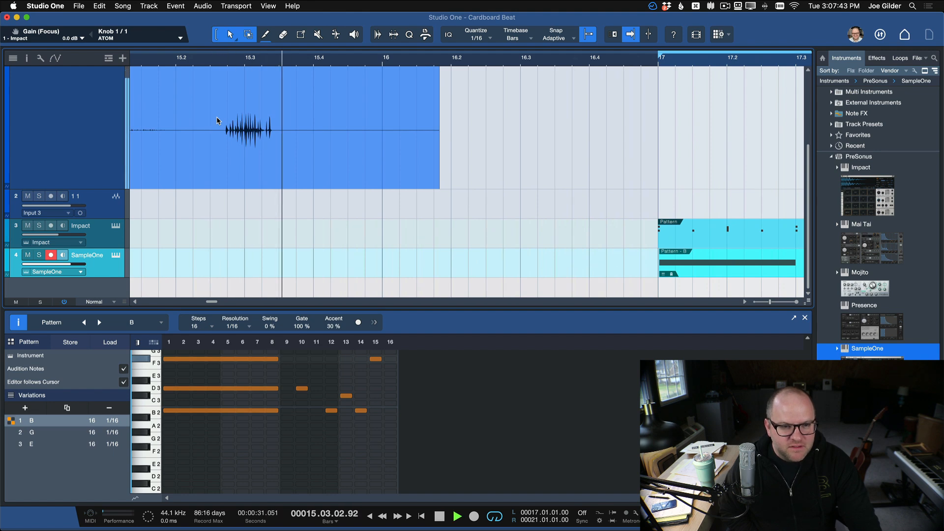
key(space)
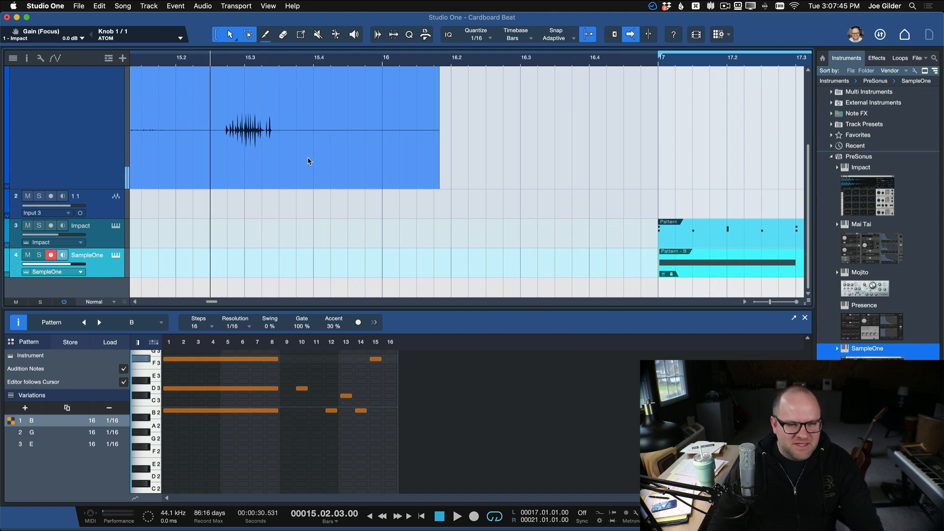
Rename the third variation of the SampleOne pattern as F#.
scroll(314, 160, right, 10)
key(w)
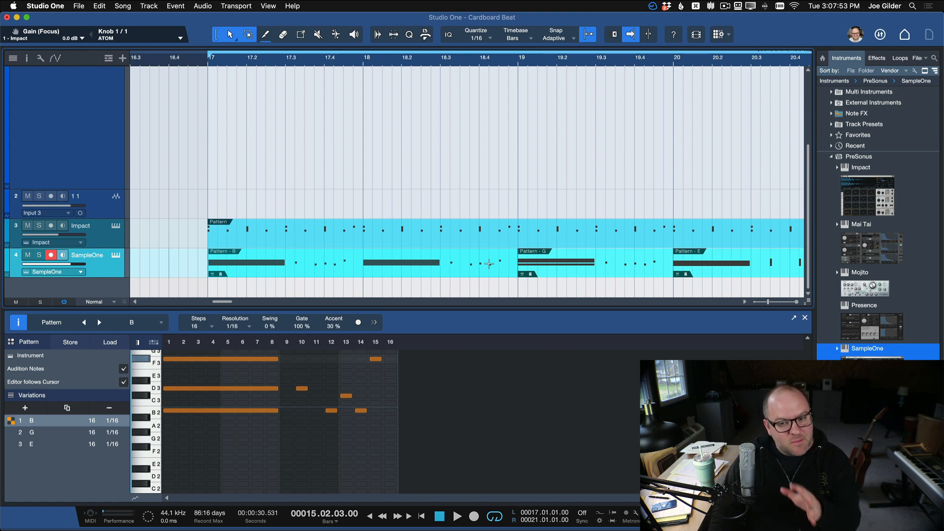
scroll(533, 273, right, 5)
scroll(533, 272, left, 1)
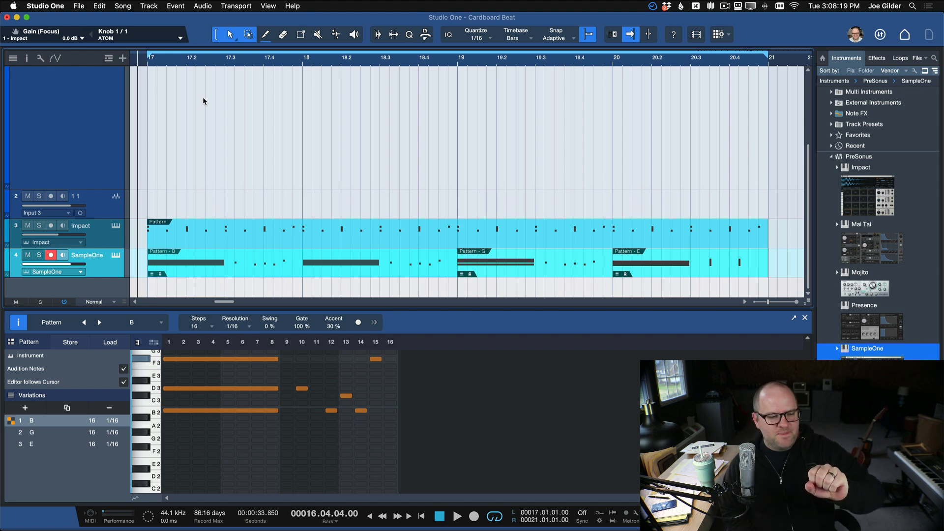
click(38, 445)
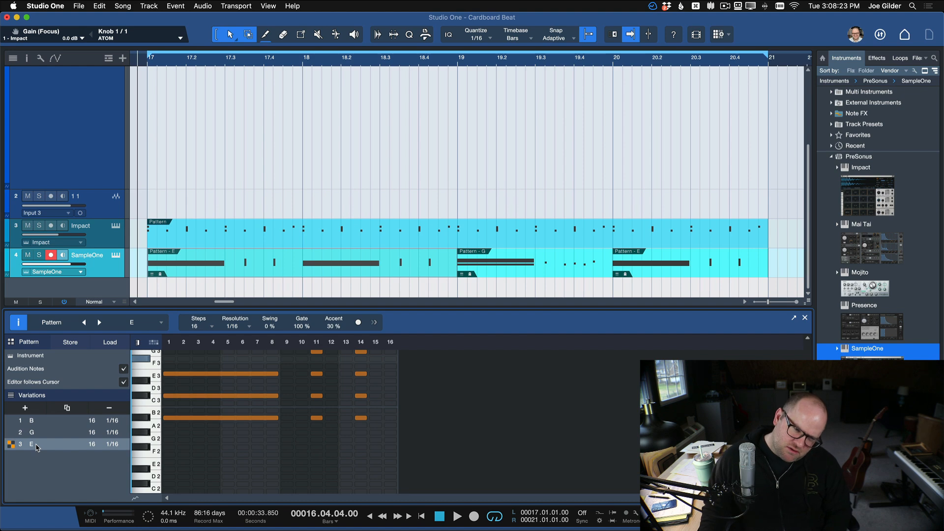
double_click(36, 445)
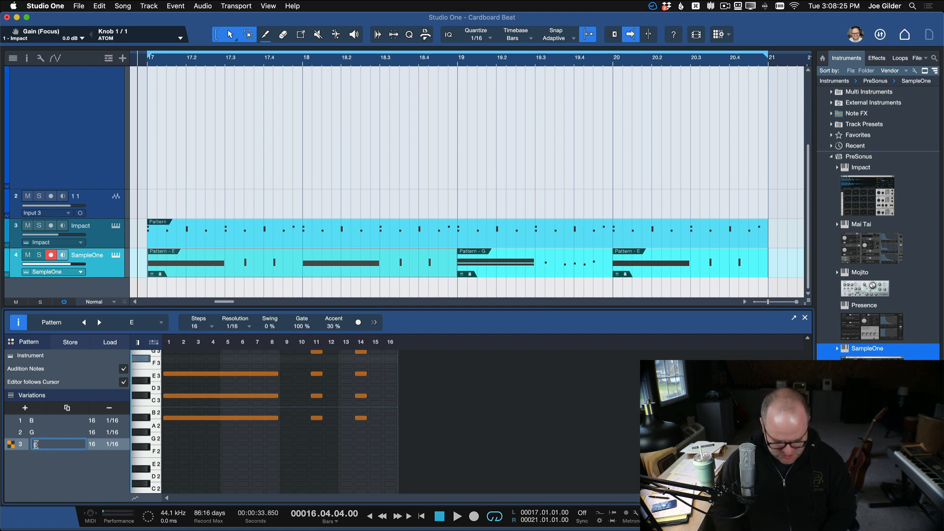
text(F#)
key(Return)
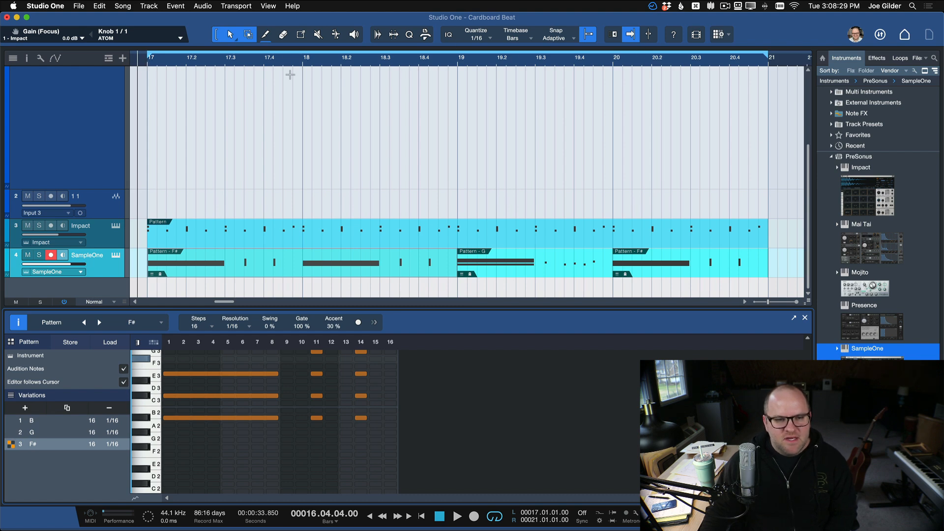
Play briefly from bar 17 and set the first SampleOne pattern to variation B.
click(148, 64)
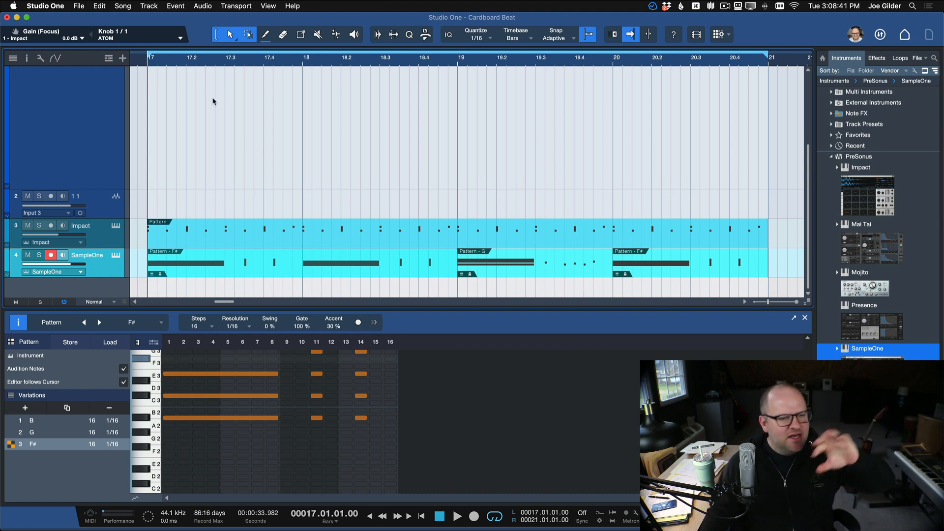
scroll(279, 131, down, 3)
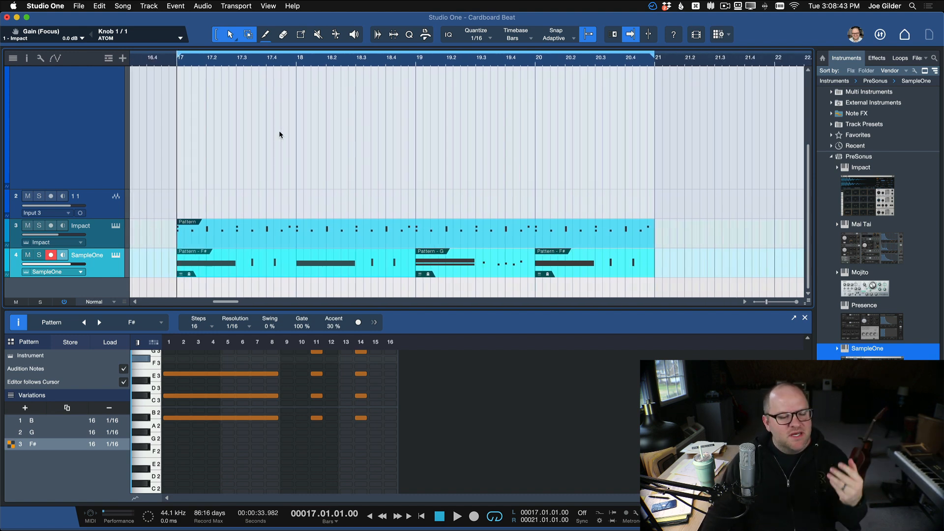
scroll(230, 162, up, 2)
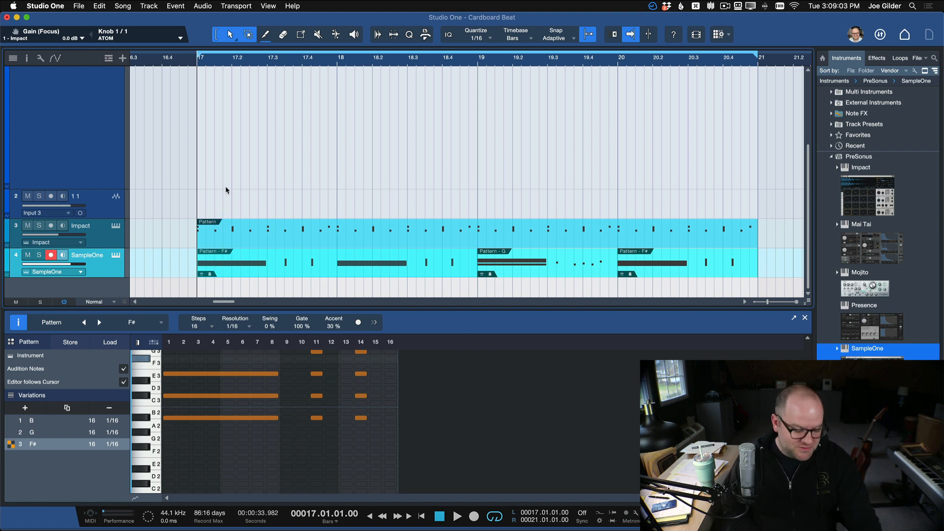
key(space)
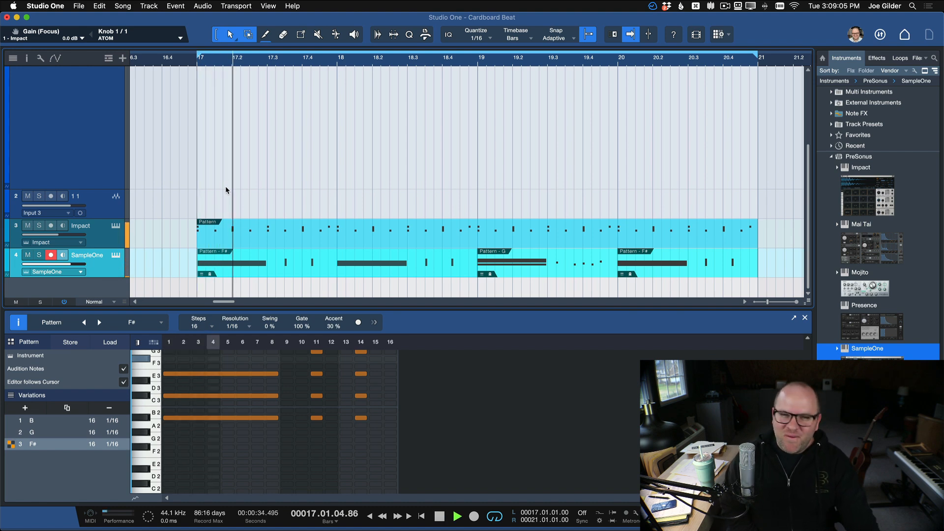
key(space)
click(31, 422)
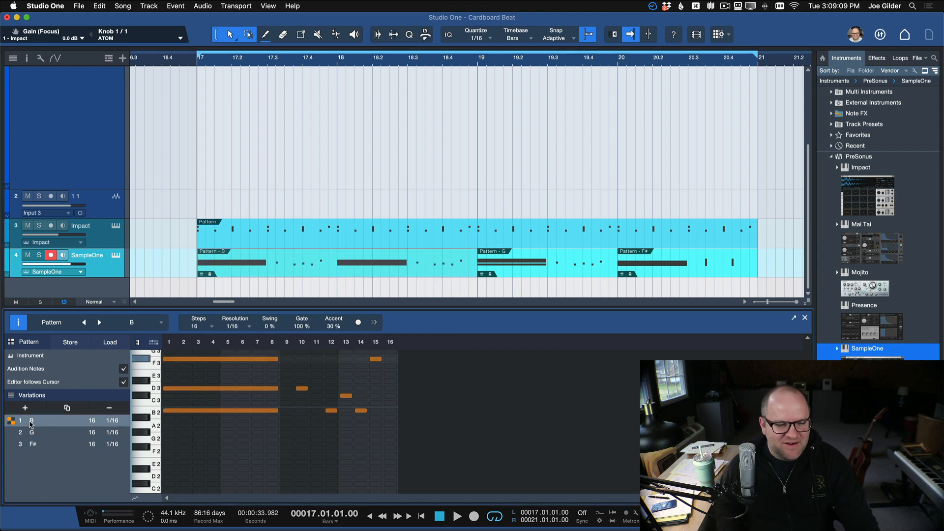